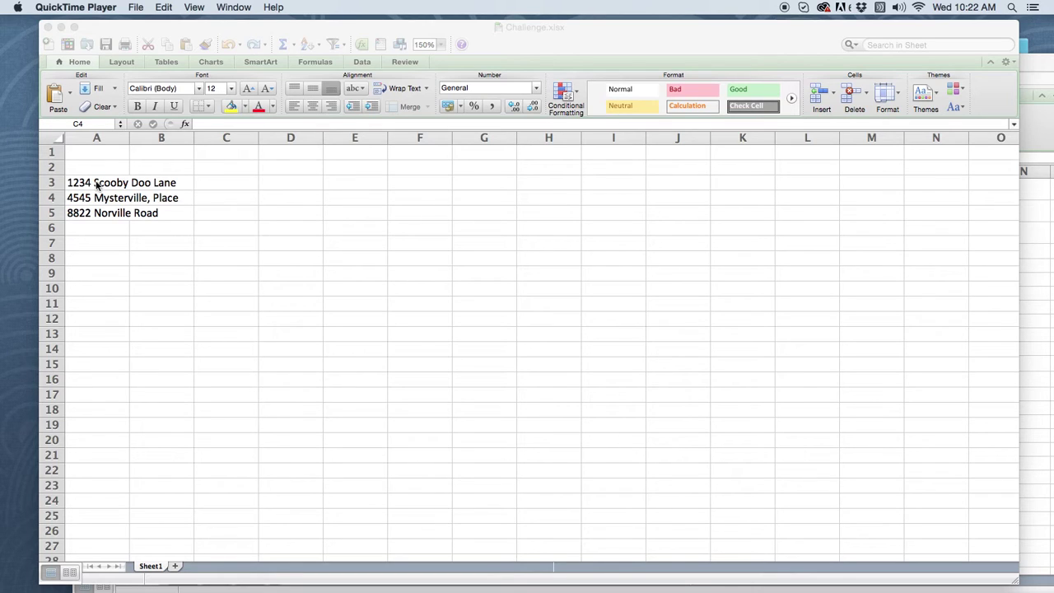
- Enter a new sample street address in cell A8, below the existing address list
{"action": "left_click", "coordinate": [173, 195]}
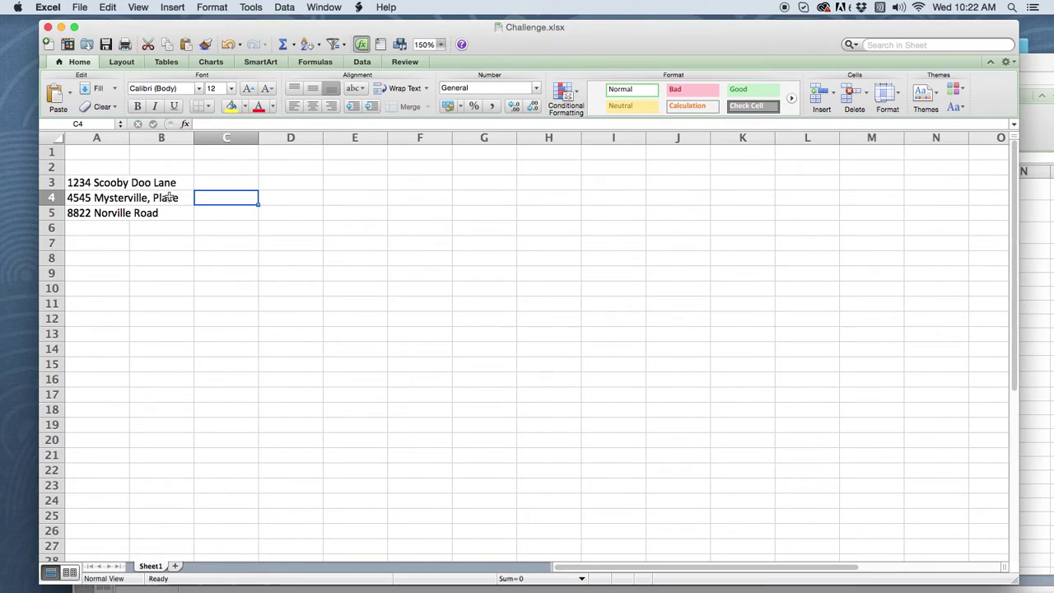
{"action": "left_click", "coordinate": [107, 182]}
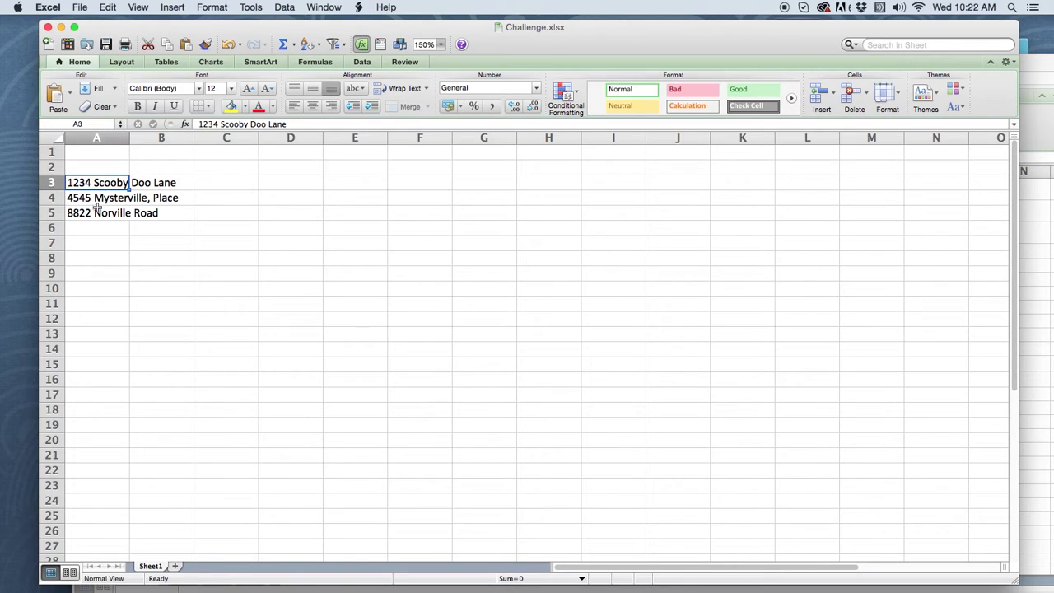
{"action": "left_click", "coordinate": [83, 260]}
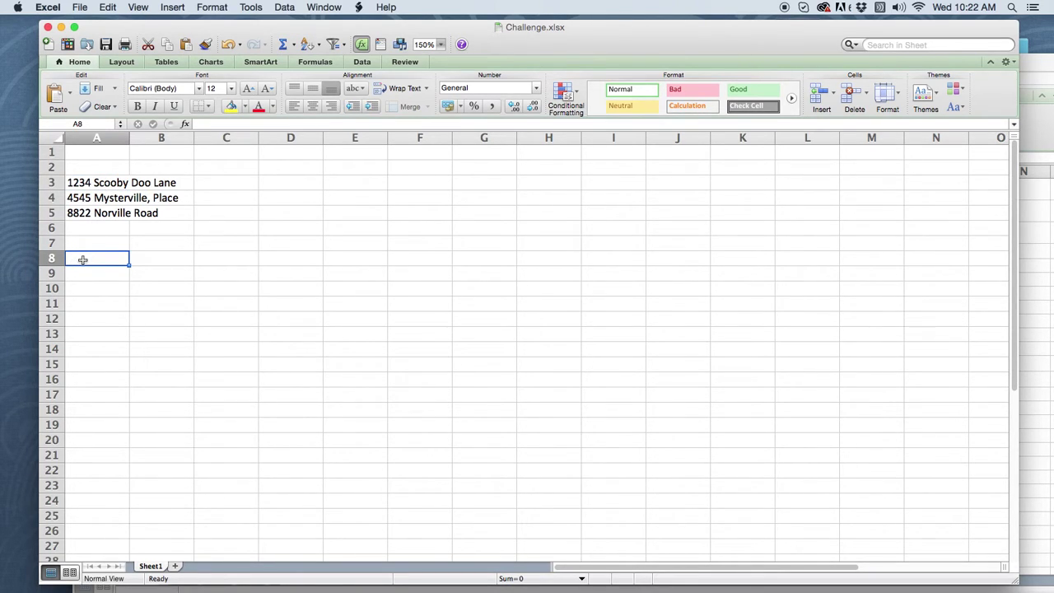
{"action": "type", "text": "458"}
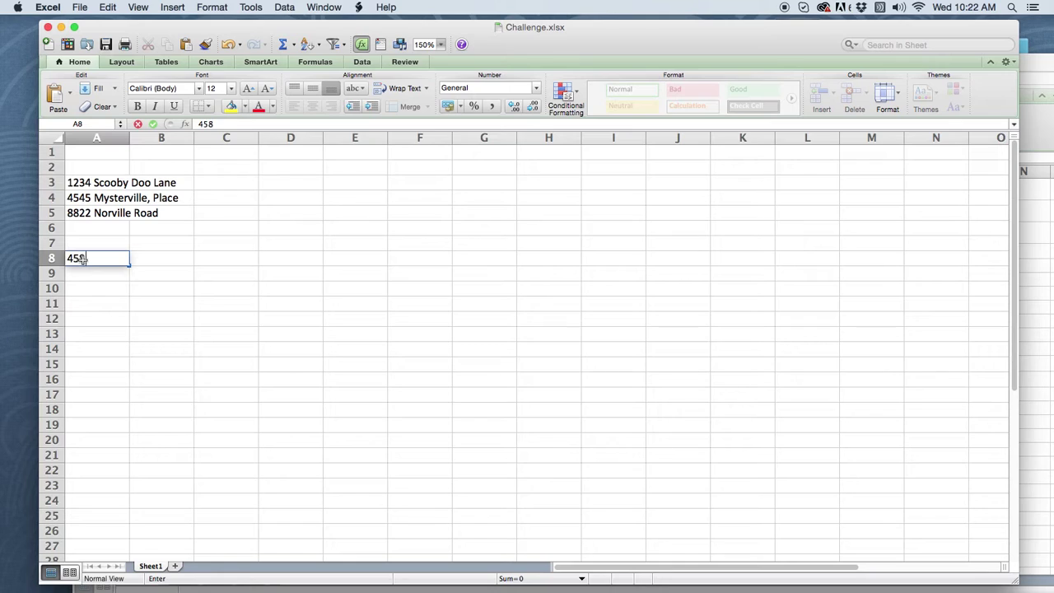
{"action": "type", "text": "7 School House Lane"}
{"action": "left_click", "coordinate": [75, 277]}
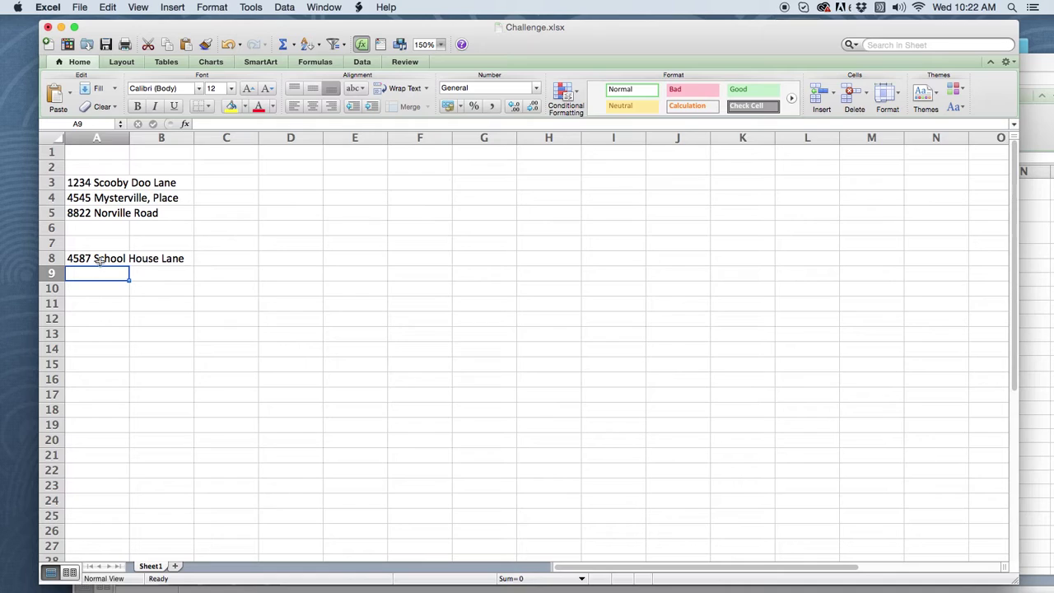
- Examine the full contents of cell A3 in edit mode, leaving the text as it is
{"action": "left_click", "coordinate": [99, 184]}
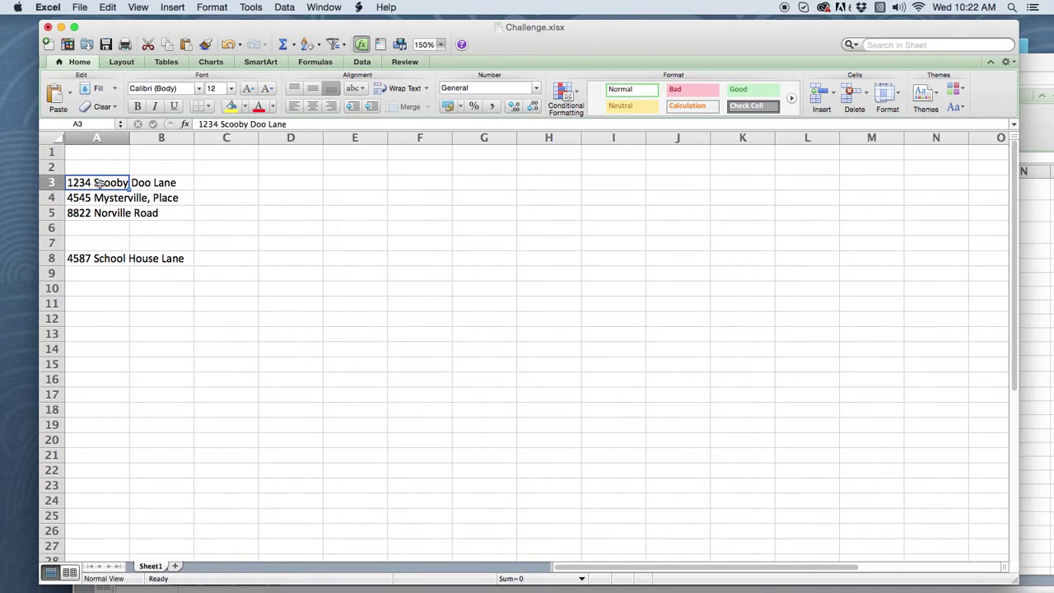
{"action": "left_click", "coordinate": [302, 123]}
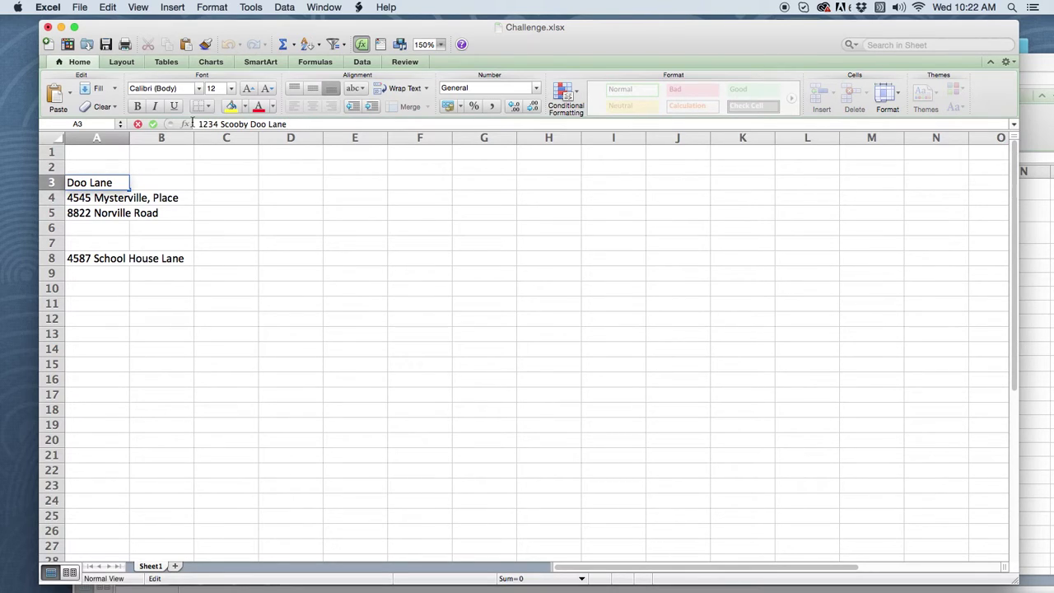
{"action": "left_click", "coordinate": [153, 125]}
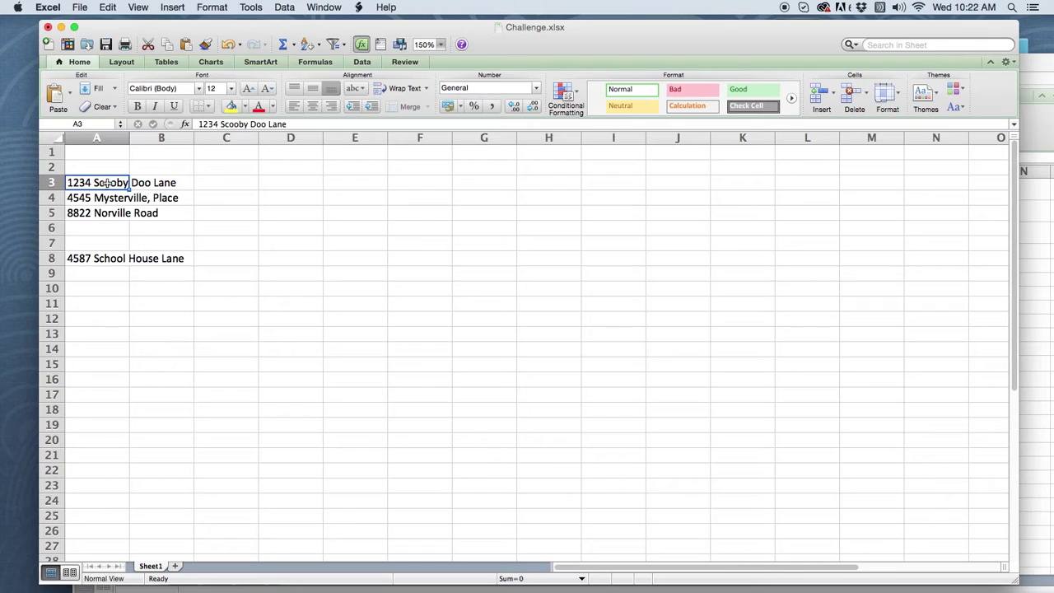
- Apply Wrap Text to the addresses in cells A3, A4 and A5
{"action": "left_click", "coordinate": [428, 88]}
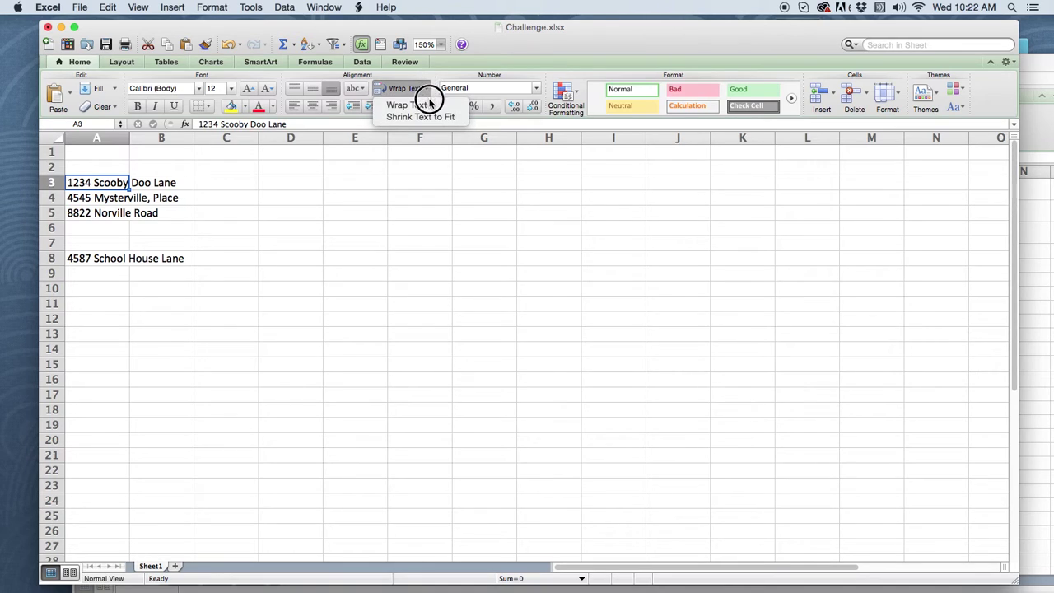
{"action": "left_click", "coordinate": [418, 104]}
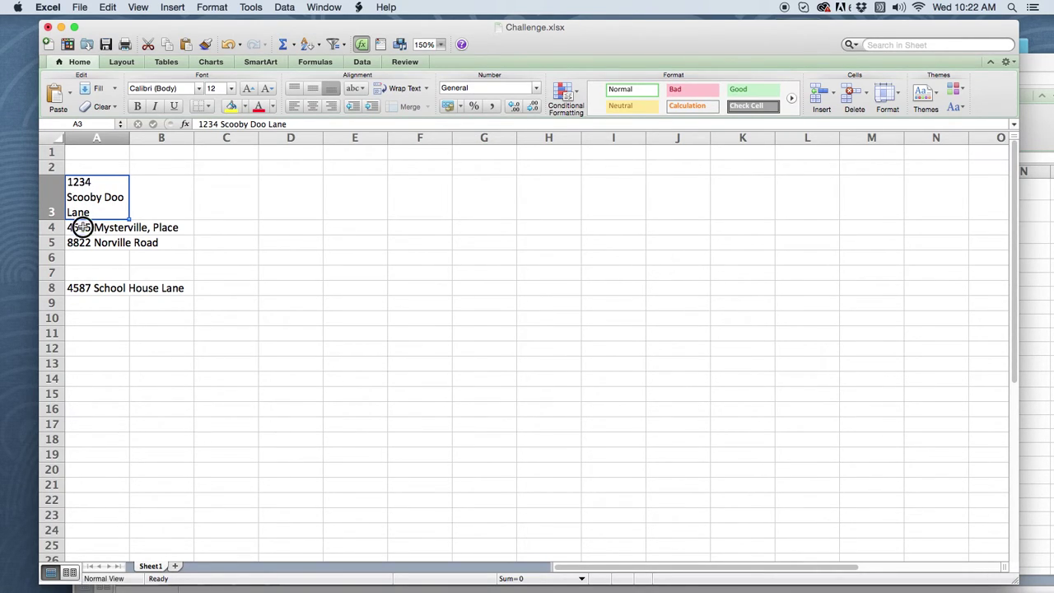
{"action": "left_click", "coordinate": [84, 227]}
{"action": "left_click", "coordinate": [426, 89]}
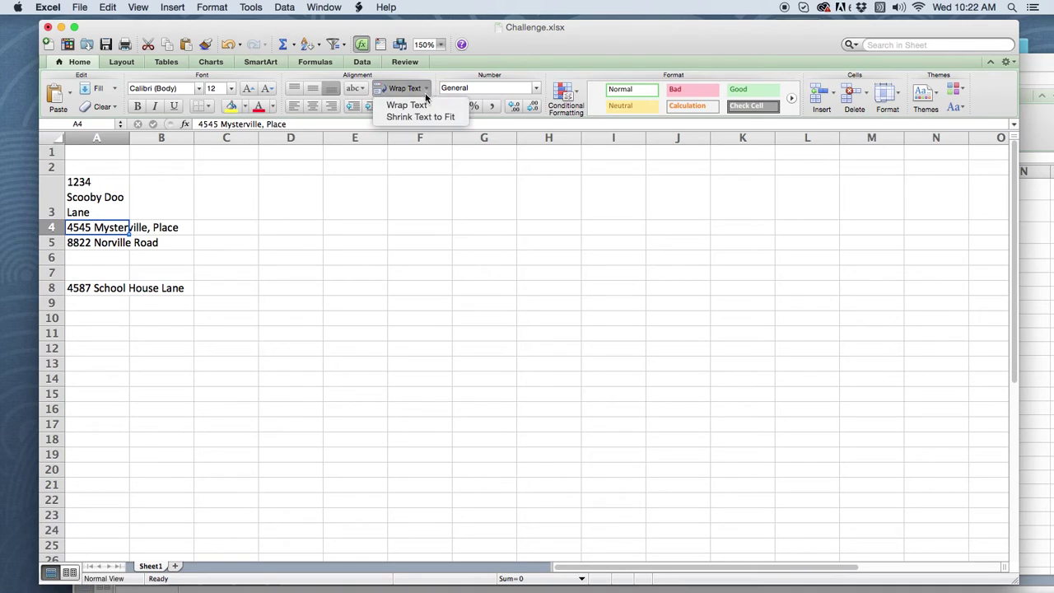
{"action": "left_click", "coordinate": [418, 103]}
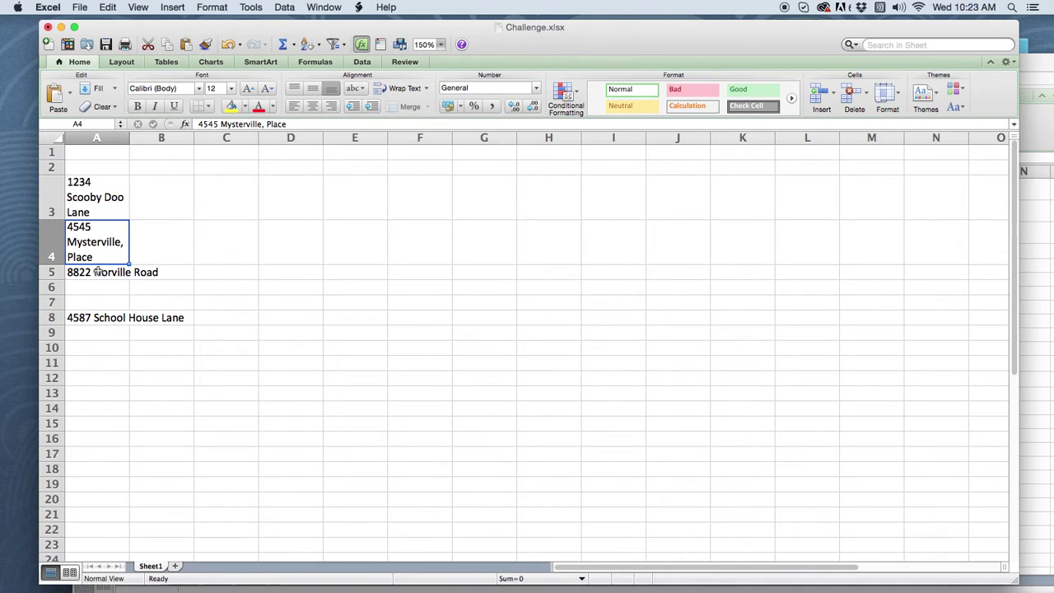
{"action": "left_click", "coordinate": [96, 275]}
{"action": "left_click", "coordinate": [427, 88]}
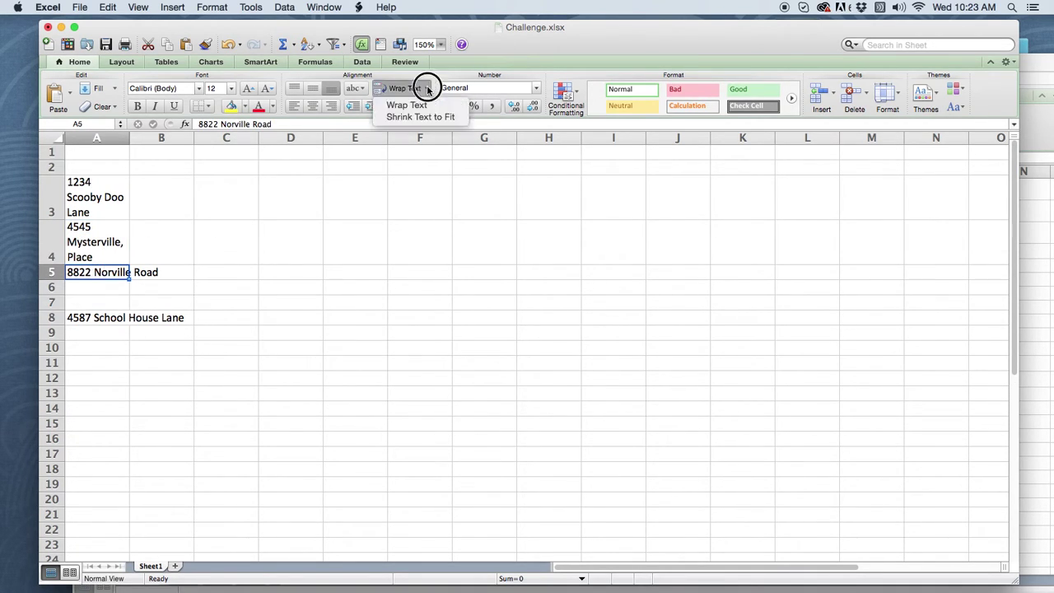
{"action": "left_click", "coordinate": [425, 107]}
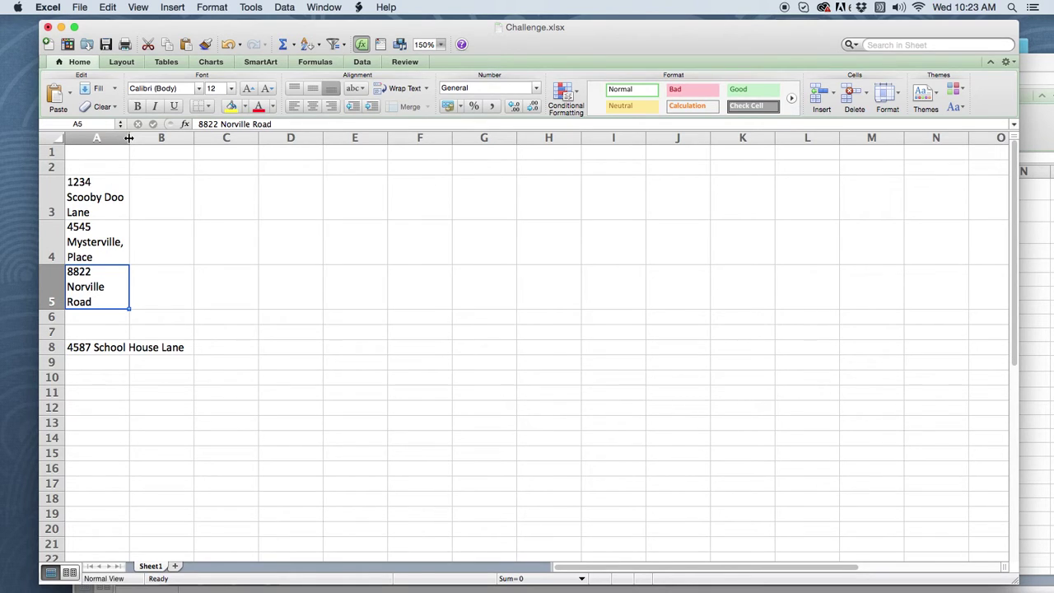
- Set the width of column A to 1.5 inches
{"action": "left_click", "coordinate": [102, 137]}
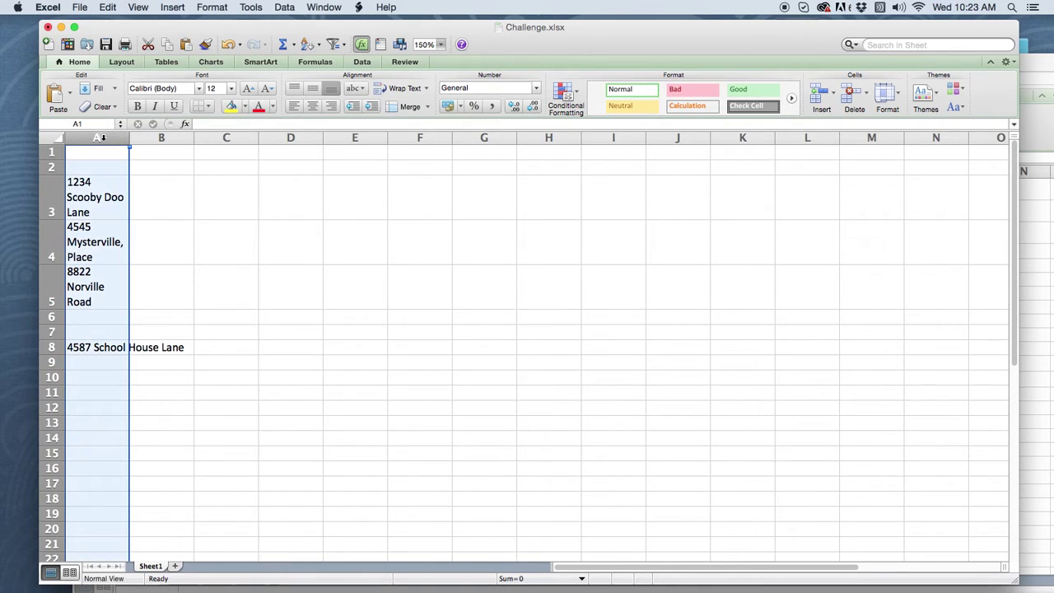
{"action": "mouse_move", "coordinate": [132, 138]}
{"action": "left_mouse_down"}
{"action": "mouse_move", "coordinate": [212, 136]}
{"action": "mouse_move", "coordinate": [129, 137]}
{"action": "left_mouse_up"}
{"action": "left_click", "coordinate": [899, 91]}
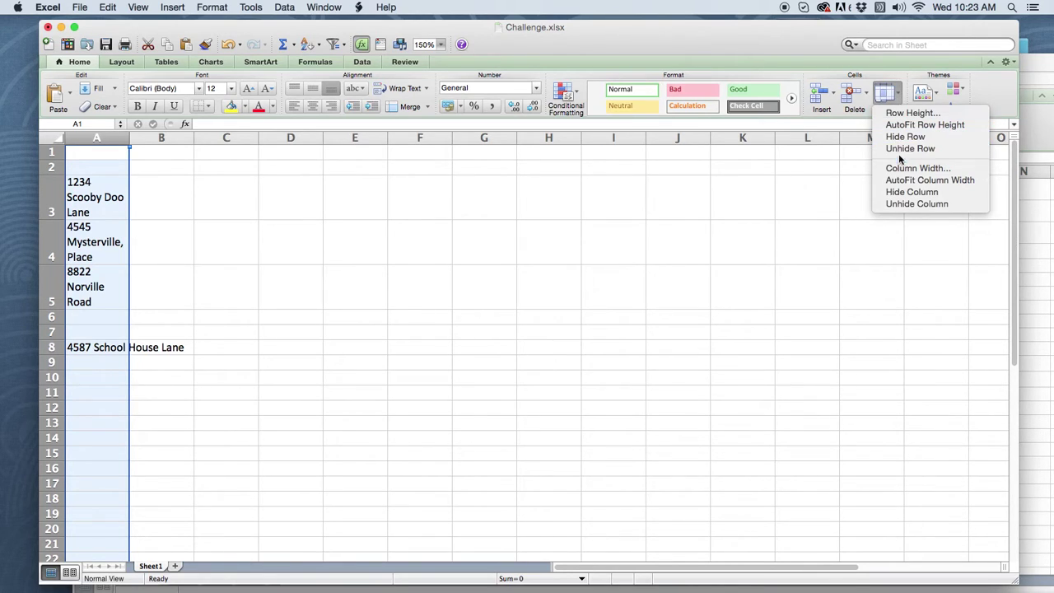
{"action": "left_click", "coordinate": [922, 169]}
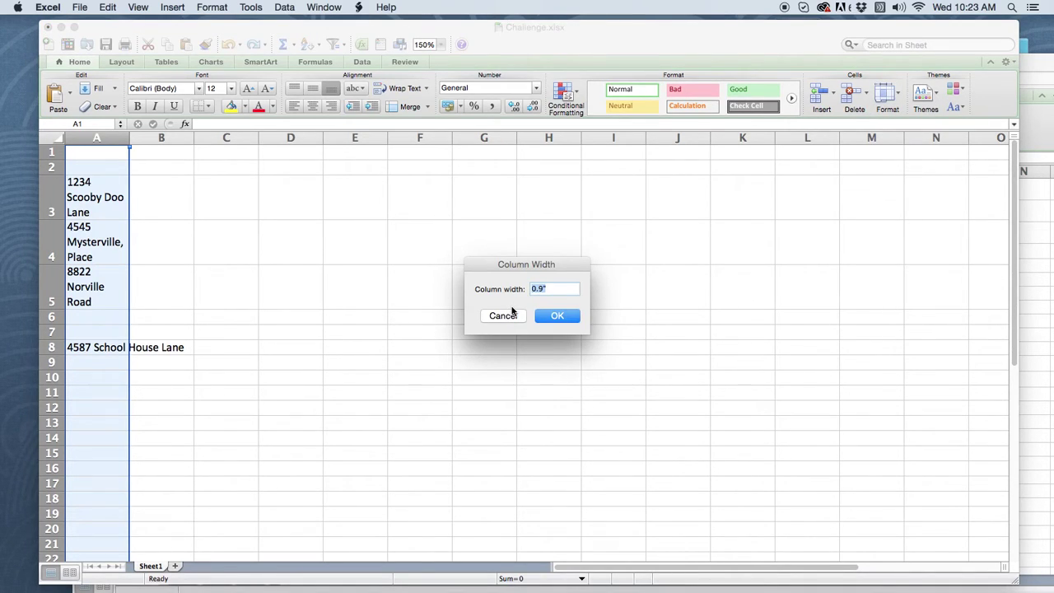
{"action": "type", "text": "1.5"}
{"action": "key", "text": "Return"}
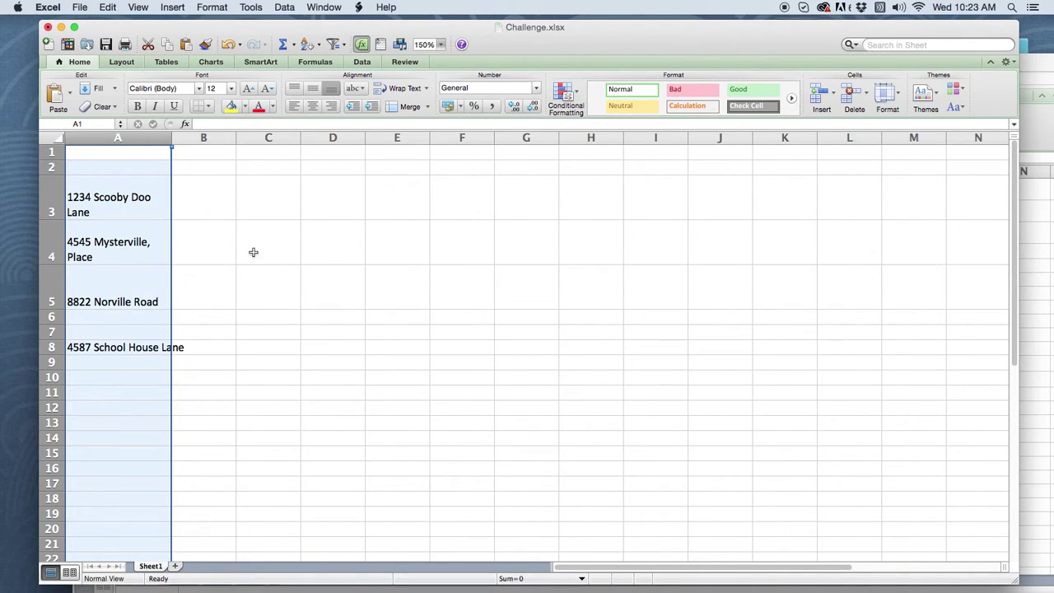
- Resize columns B, C and D by hand to uneven widths, making B and D narrower and C slightly wider
{"action": "left_click_drag", "start_coordinate": [236, 137], "coordinate": [368, 137]}
{"action": "left_click_drag", "start_coordinate": [431, 138], "coordinate": [334, 137]}
{"action": "left_click", "coordinate": [194, 198]}
{"action": "left_click", "coordinate": [240, 188]}
{"action": "left_click", "coordinate": [307, 191]}
{"action": "left_click", "coordinate": [365, 194]}
{"action": "left_click", "coordinate": [320, 200]}
{"action": "left_click", "coordinate": [258, 204]}
{"action": "left_click", "coordinate": [203, 203]}
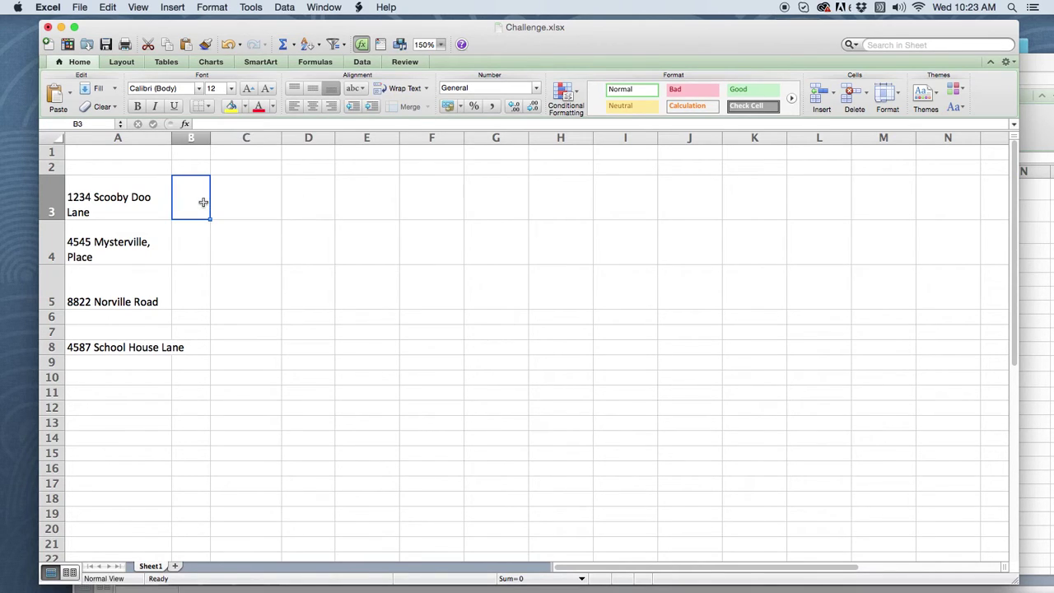
- Set the height of row 3 to 1 inch
{"action": "left_click", "coordinate": [94, 199]}
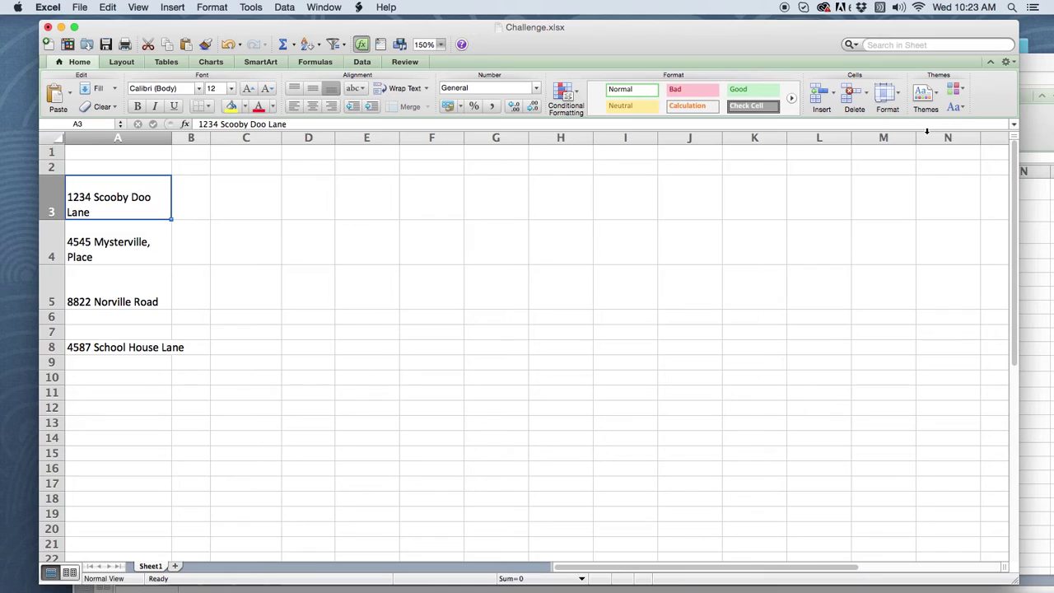
{"action": "left_click", "coordinate": [901, 96]}
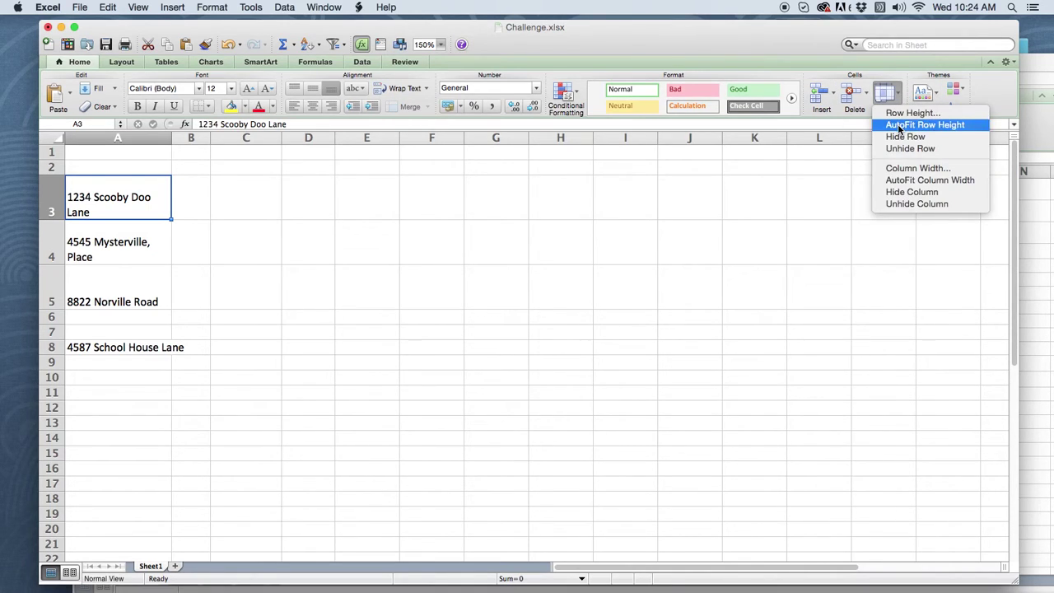
{"action": "left_click", "coordinate": [904, 113]}
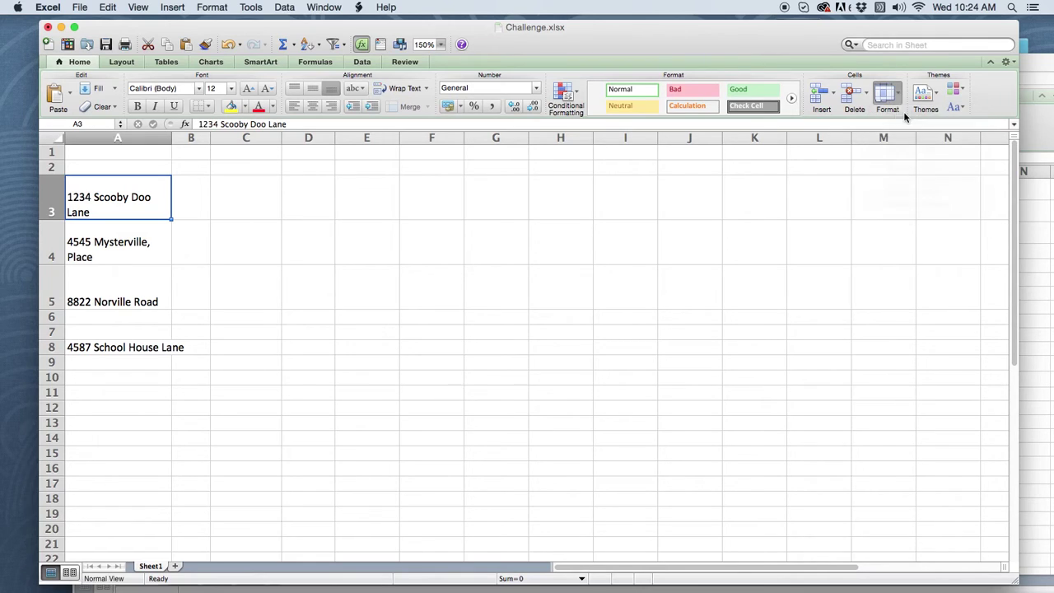
{"action": "left_click_drag", "start_coordinate": [561, 288], "coordinate": [498, 284]}
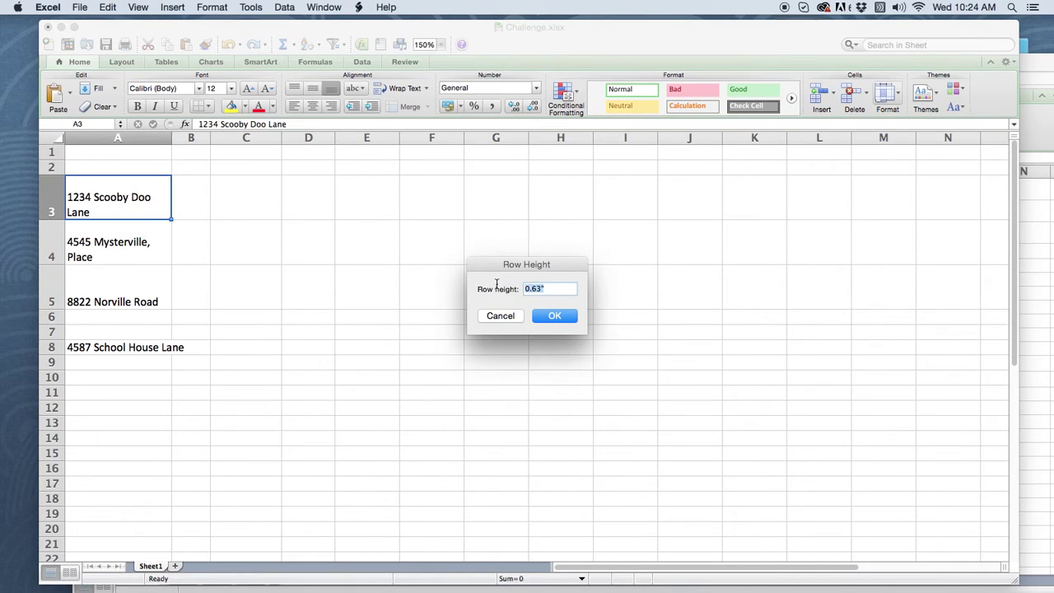
{"action": "type", "text": "1"}
{"action": "left_click", "coordinate": [552, 316]}
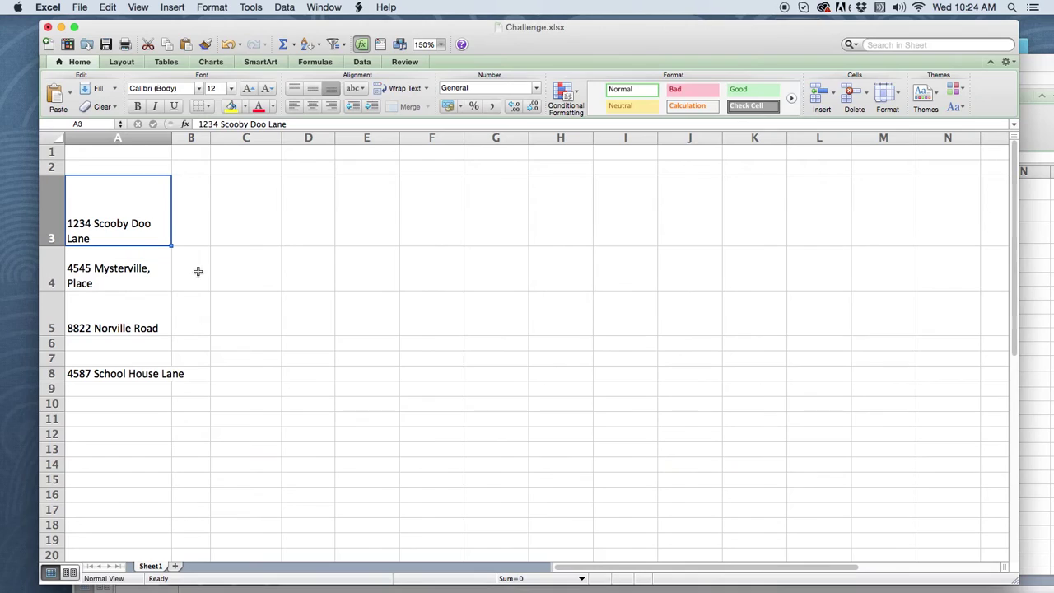
- Set the height of row 4 to 1 inch
{"action": "left_click", "coordinate": [133, 267]}
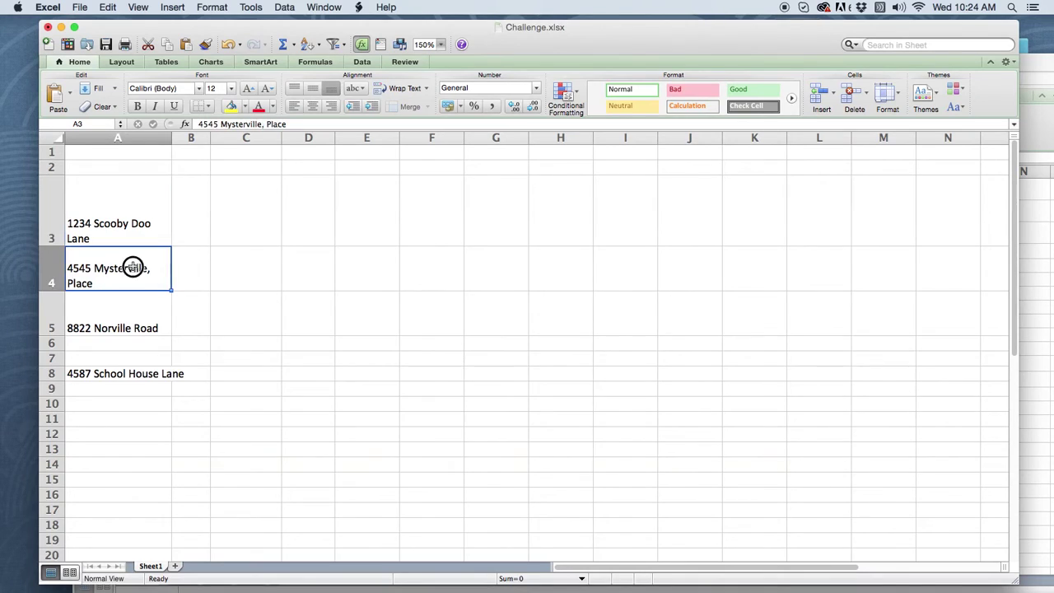
{"action": "left_click", "coordinate": [903, 95]}
{"action": "left_click", "coordinate": [895, 110]}
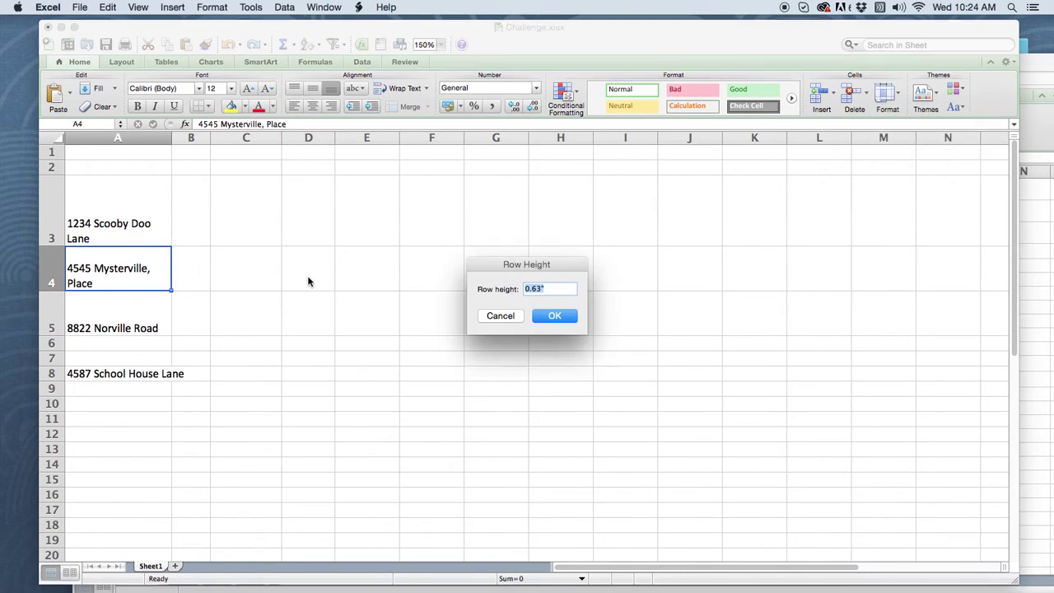
{"action": "type", "text": "1"}
{"action": "left_click", "coordinate": [548, 314]}
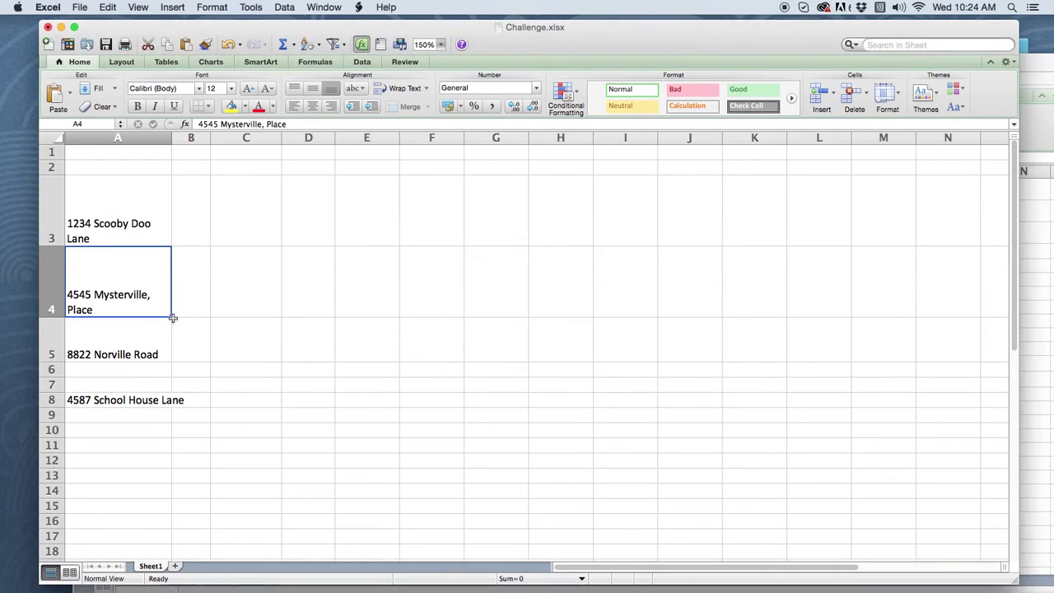
- Set the height of row 5 to 1 inch
{"action": "left_click", "coordinate": [142, 221]}
{"action": "left_click", "coordinate": [139, 283]}
{"action": "left_click", "coordinate": [135, 338]}
{"action": "left_click", "coordinate": [902, 95]}
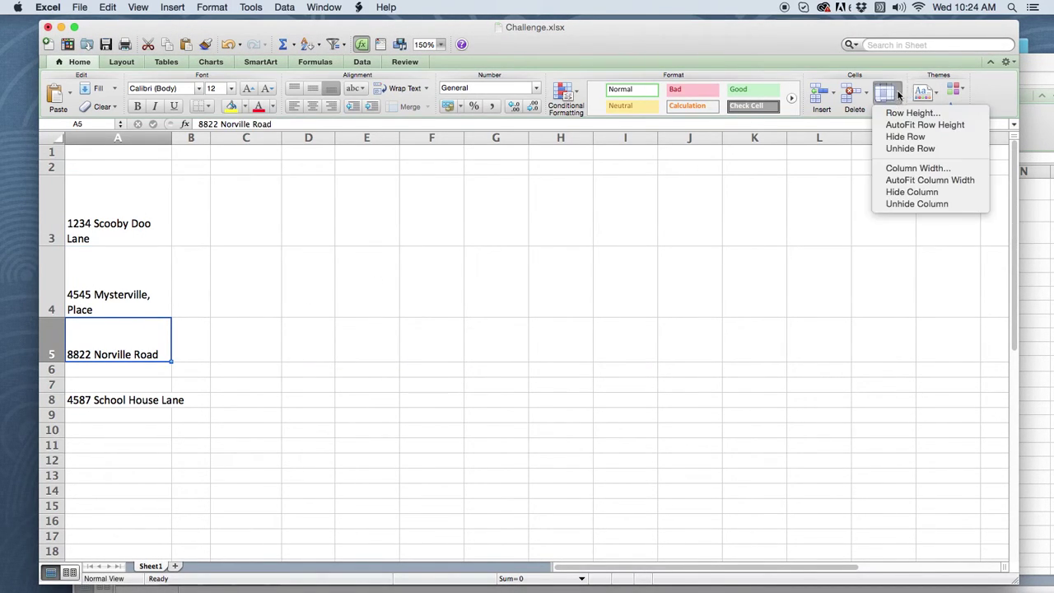
{"action": "left_click", "coordinate": [909, 113]}
{"action": "type", "text": "1"}
{"action": "left_click", "coordinate": [555, 316]}
{"action": "left_click", "coordinate": [240, 361]}
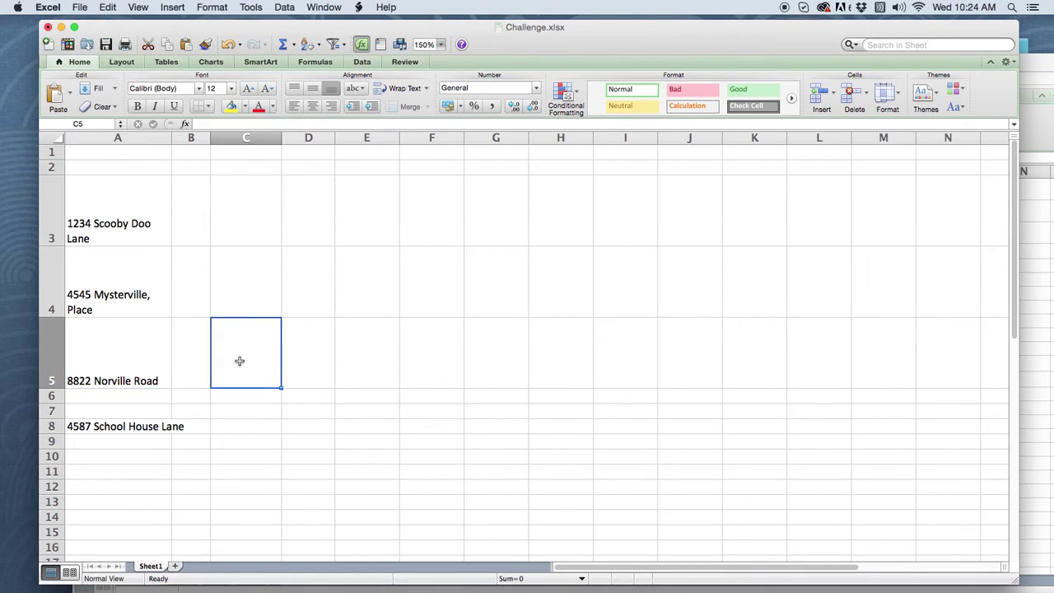
- Resize rows 5 and 6 by hand, making row 5 shorter and row 6 much taller
{"action": "left_click", "coordinate": [112, 237]}
{"action": "left_click", "coordinate": [121, 292]}
{"action": "left_click", "coordinate": [136, 362]}
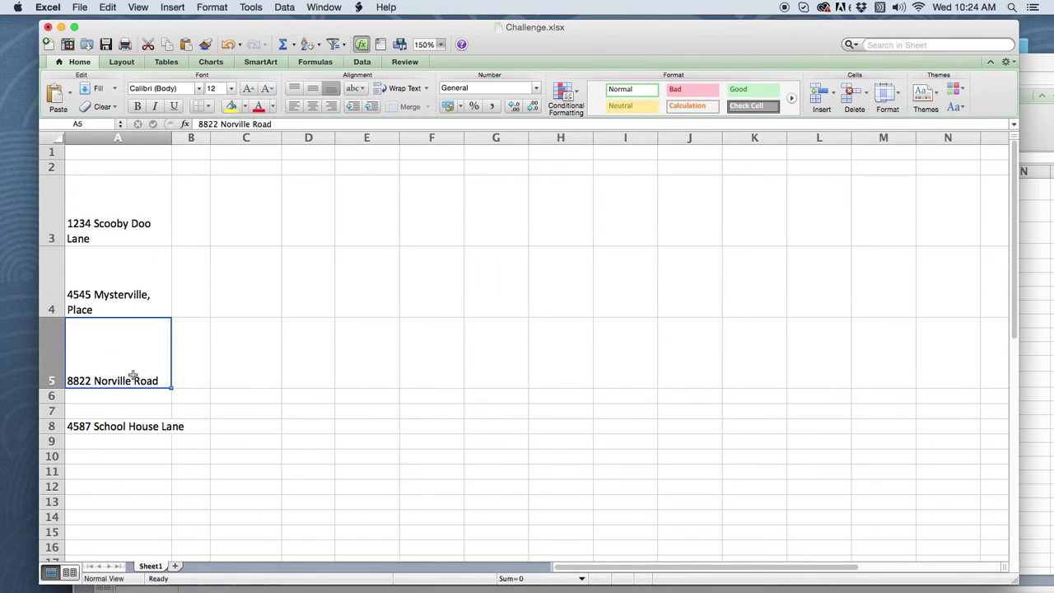
{"action": "left_click", "coordinate": [261, 350]}
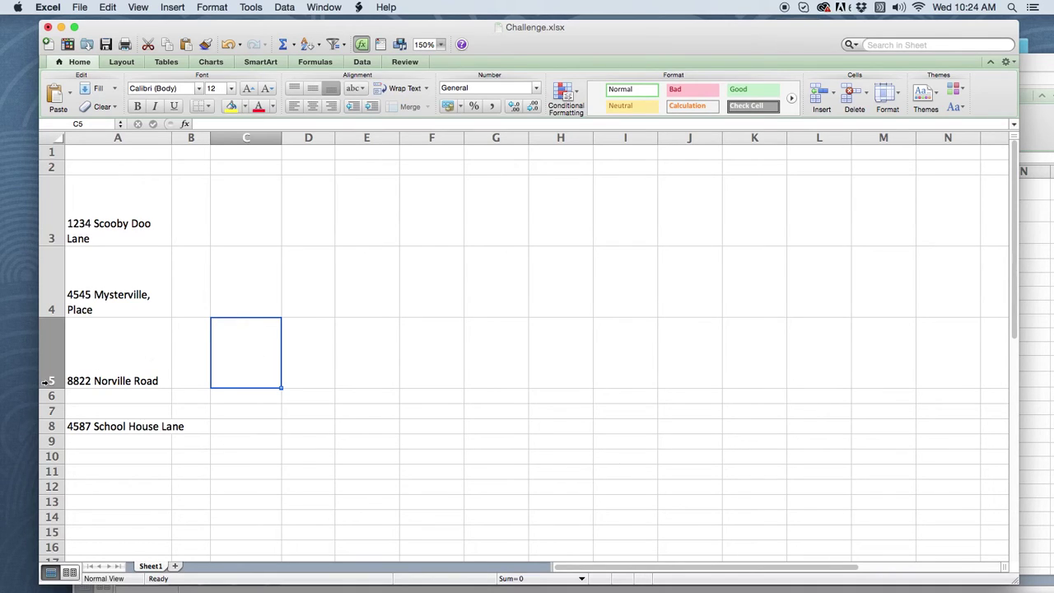
{"action": "left_click_drag", "start_coordinate": [49, 388], "coordinate": [49, 429]}
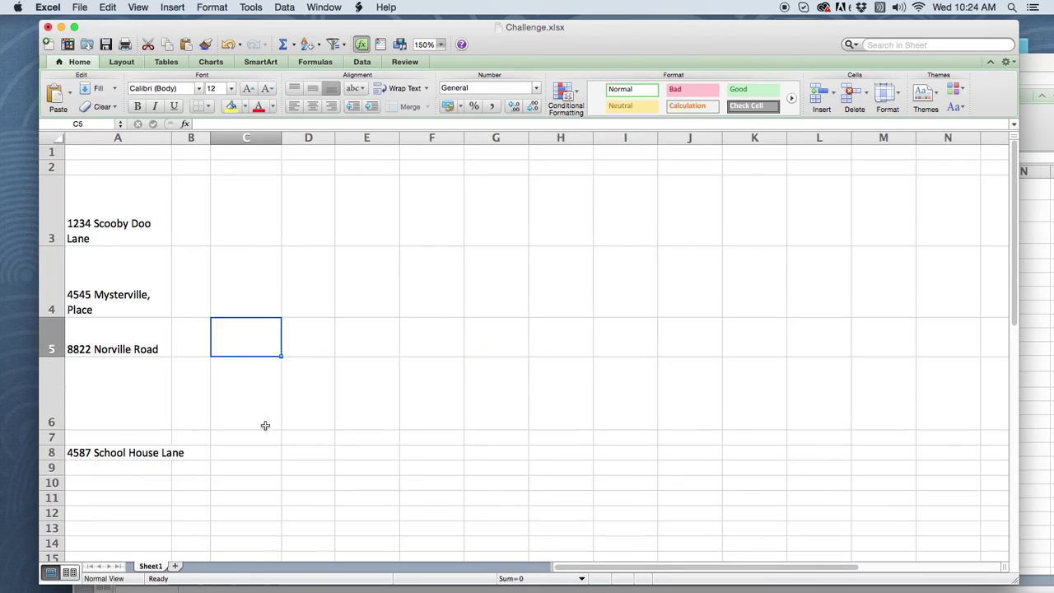
- Set the height of row 5 to 1 inch
{"action": "left_click", "coordinate": [141, 202]}
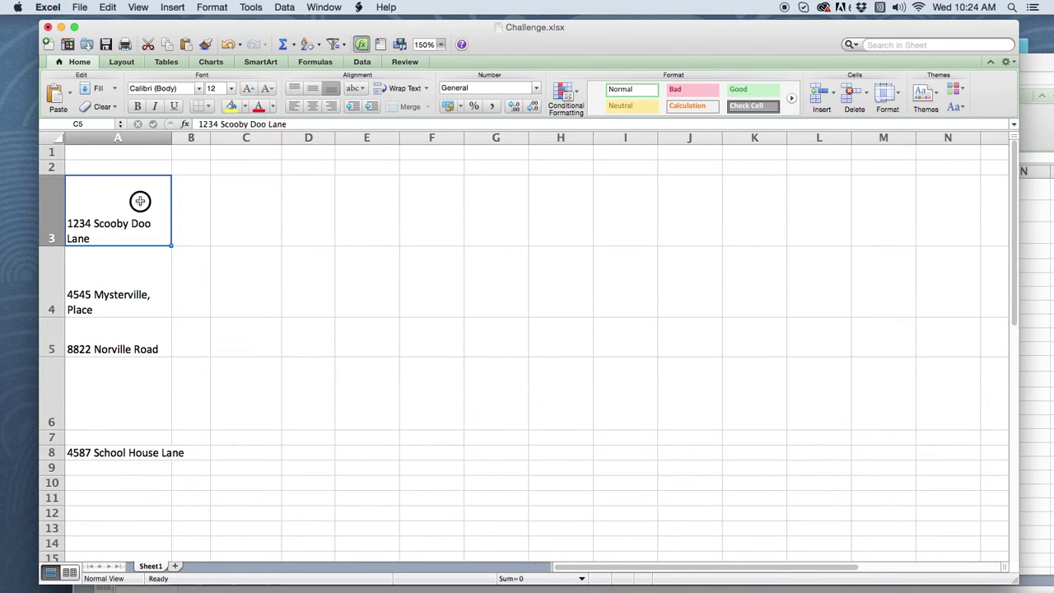
{"action": "left_click", "coordinate": [127, 285]}
{"action": "left_click", "coordinate": [124, 341]}
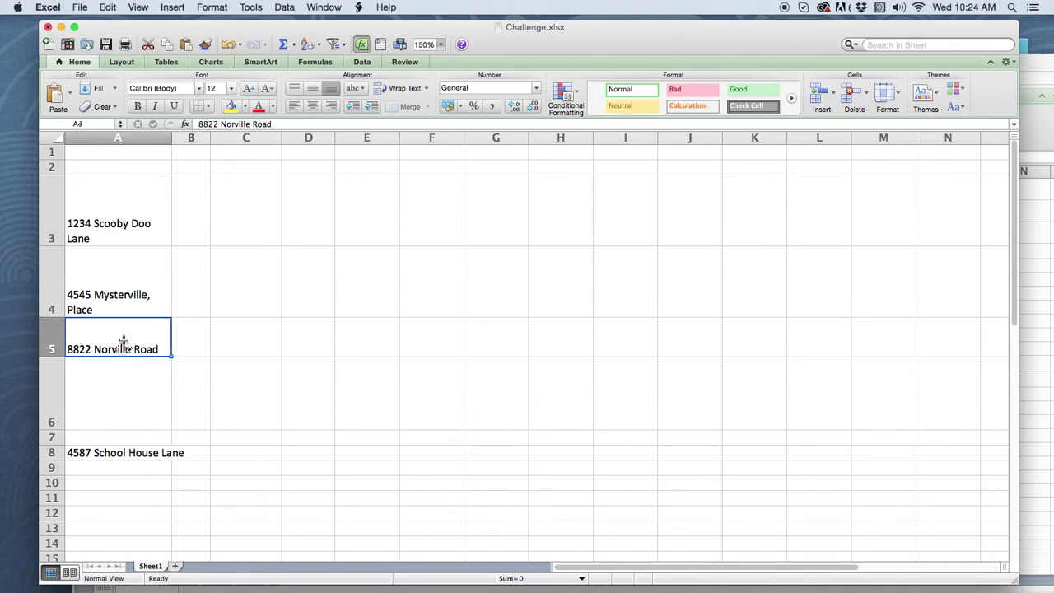
{"action": "left_click", "coordinate": [886, 94]}
{"action": "left_click", "coordinate": [895, 113]}
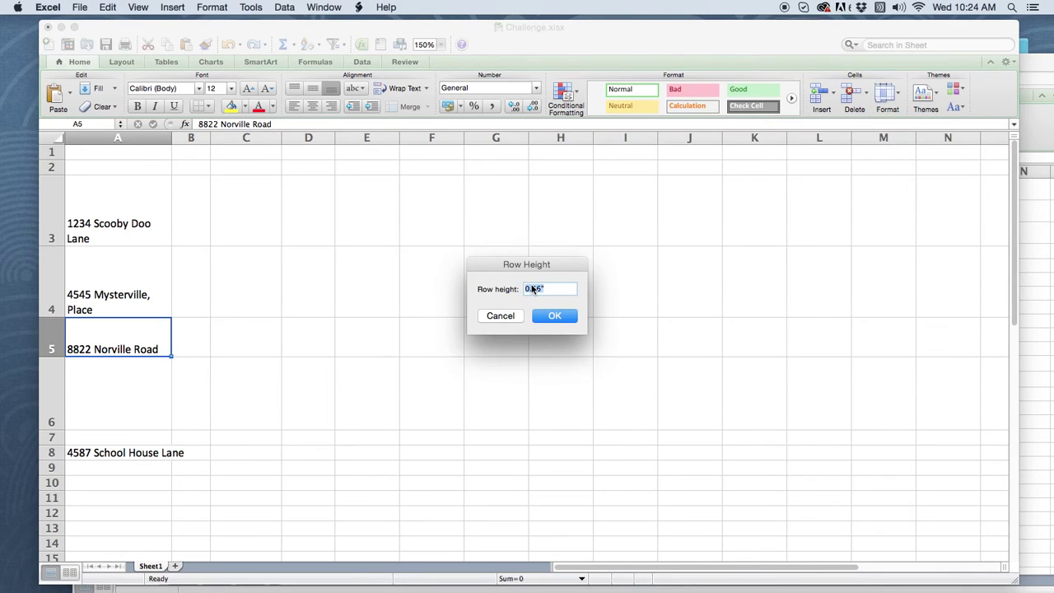
{"action": "type", "text": "1"}
{"action": "left_click", "coordinate": [557, 319]}
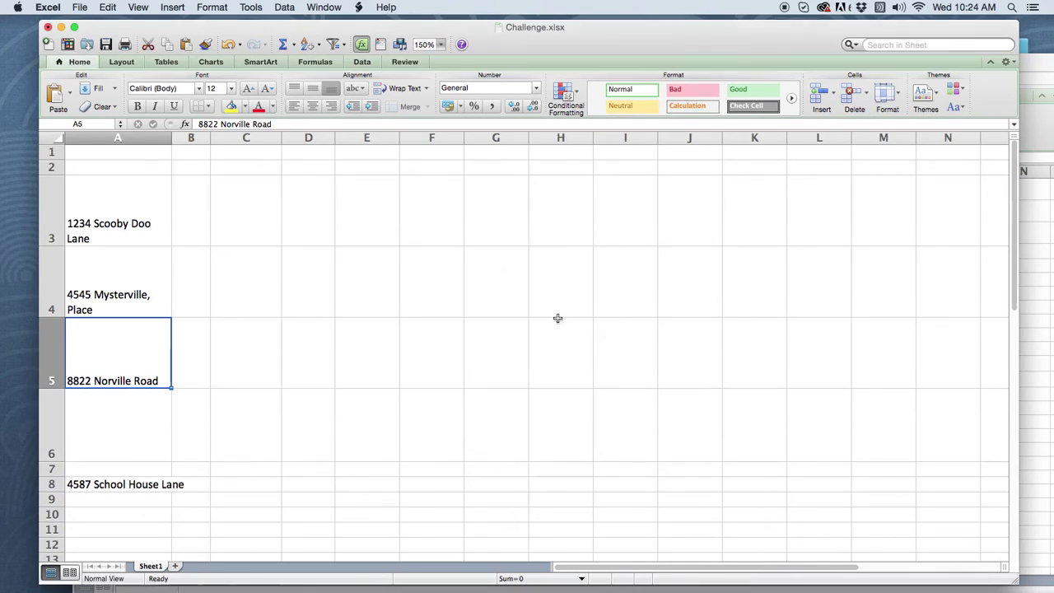
{"action": "left_click", "coordinate": [257, 335]}
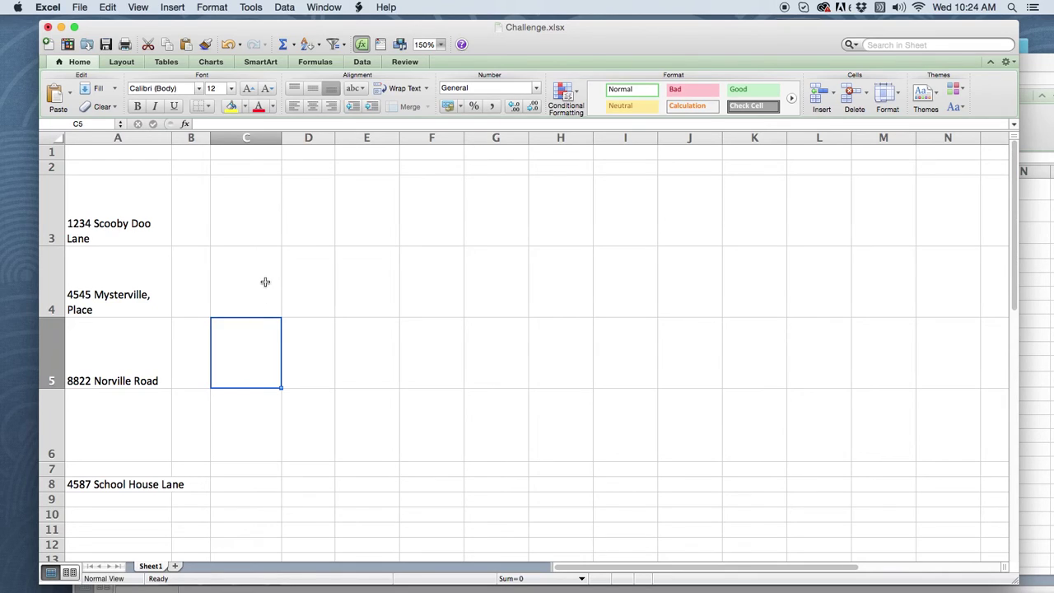
- Inspect the address cells A3 to A5 and check the text wrapping option applied to cell A3
{"action": "left_click", "coordinate": [135, 228]}
{"action": "left_click", "coordinate": [133, 286]}
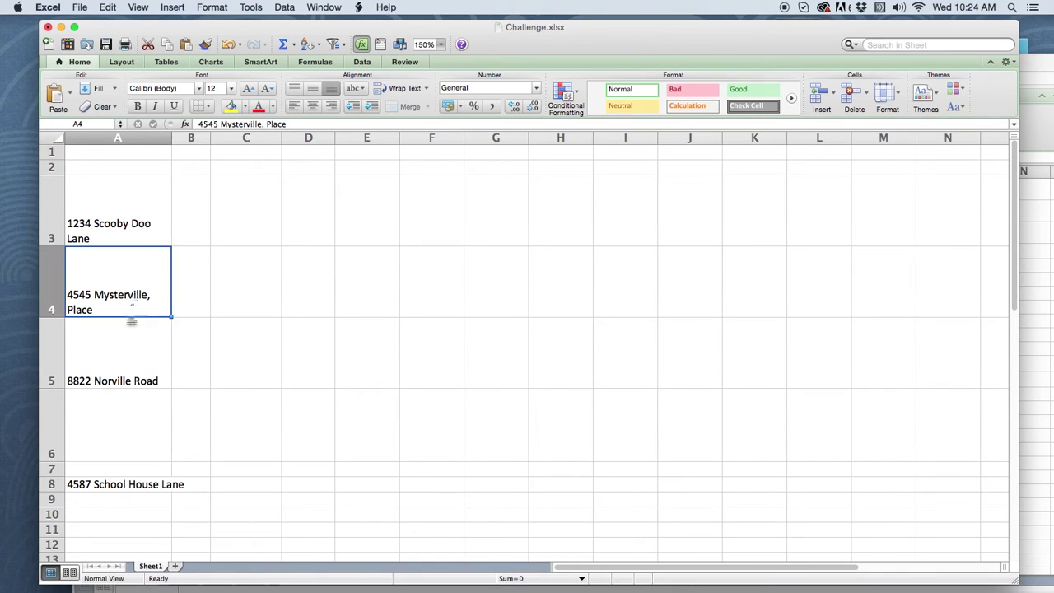
{"action": "left_click", "coordinate": [130, 351]}
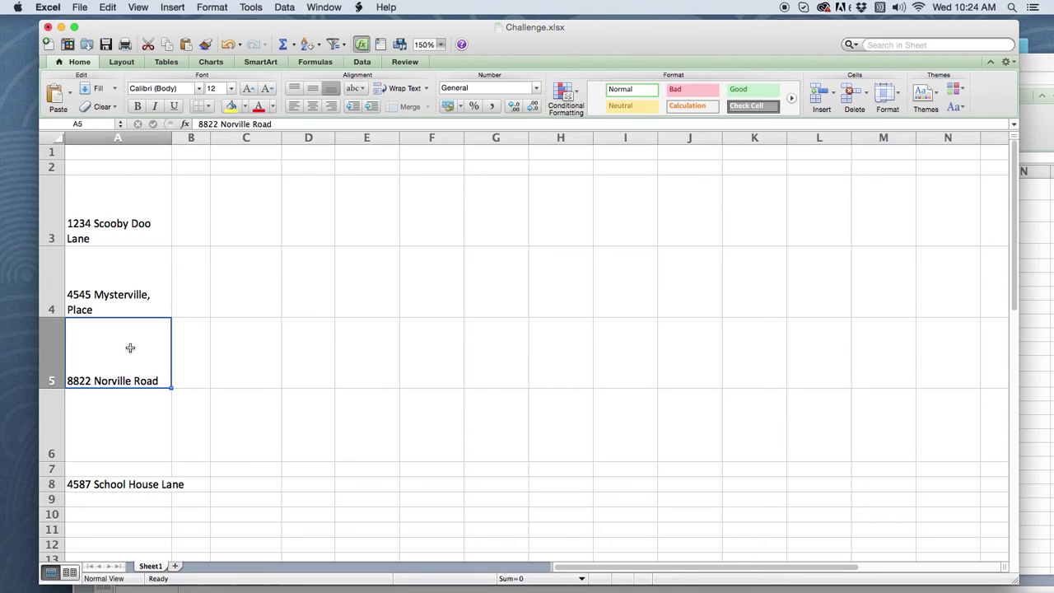
{"action": "left_click", "coordinate": [133, 227]}
{"action": "left_click", "coordinate": [426, 89]}
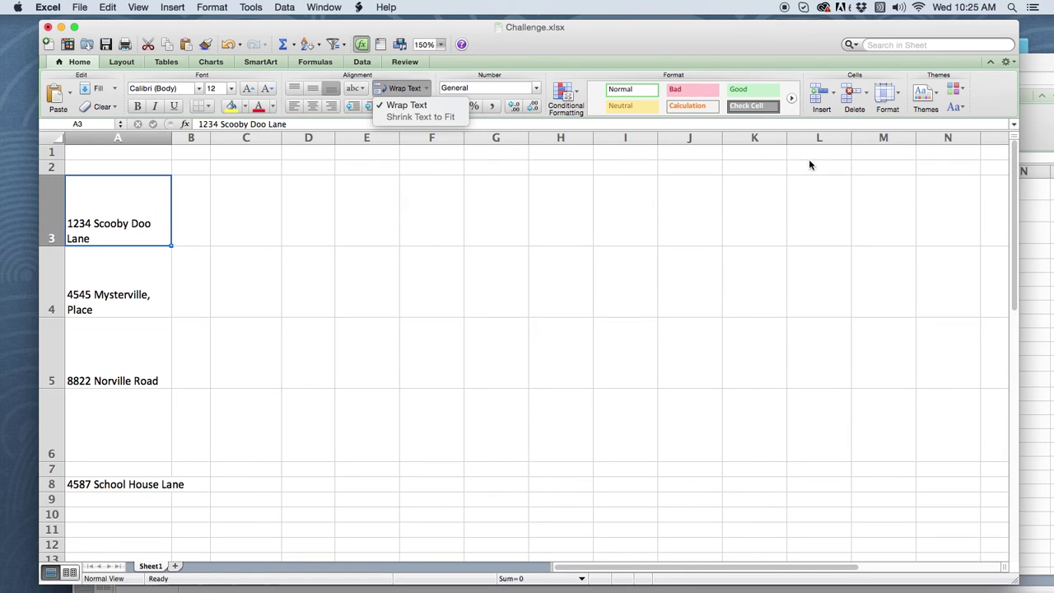
- Check the column width setting of column A
{"action": "left_click", "coordinate": [900, 96]}
{"action": "left_click", "coordinate": [900, 96]}
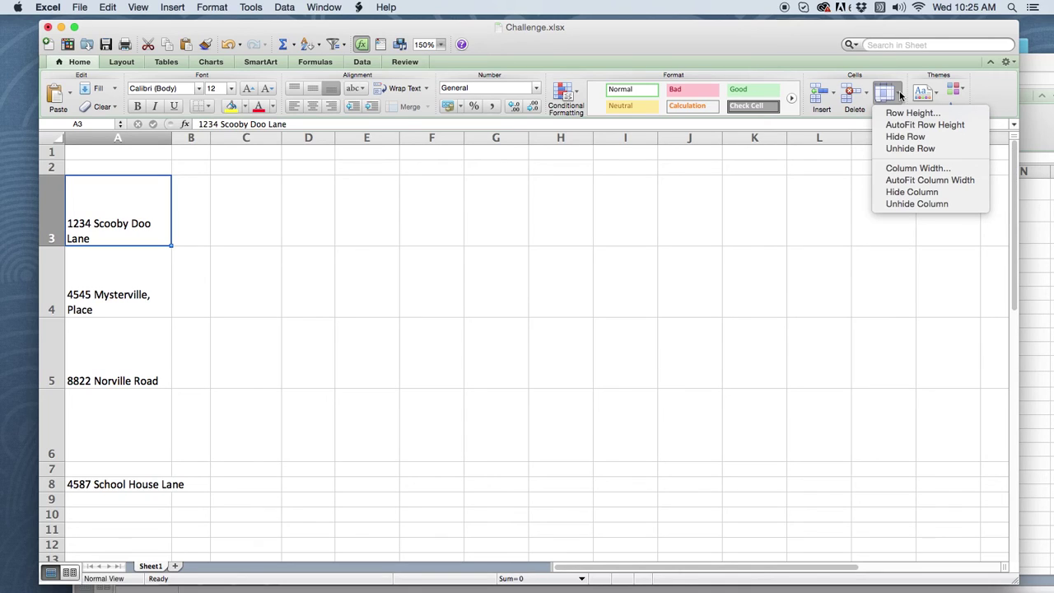
{"action": "left_click", "coordinate": [903, 168]}
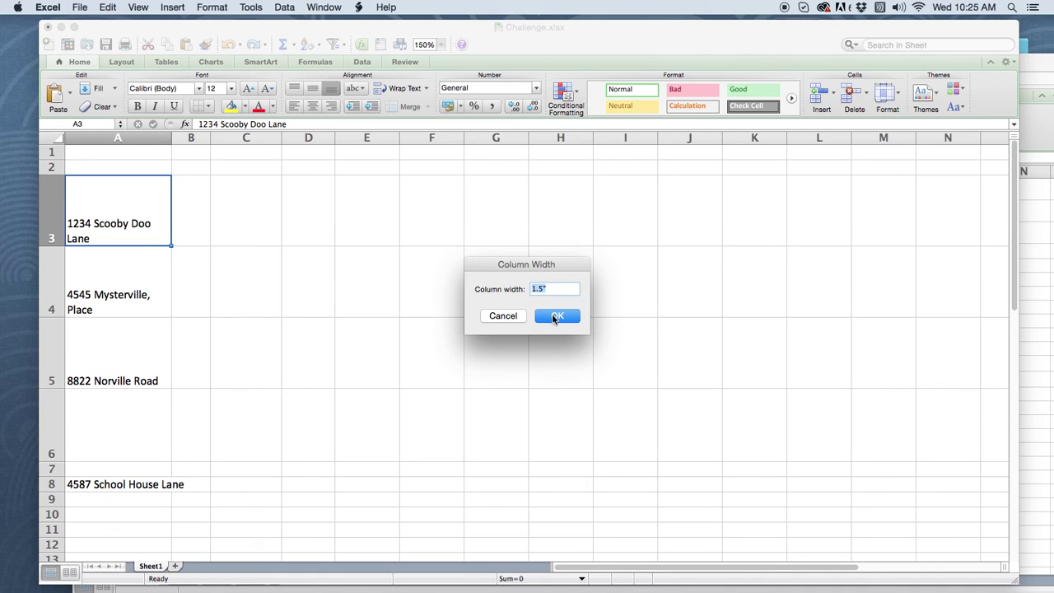
{"action": "left_click", "coordinate": [557, 317]}
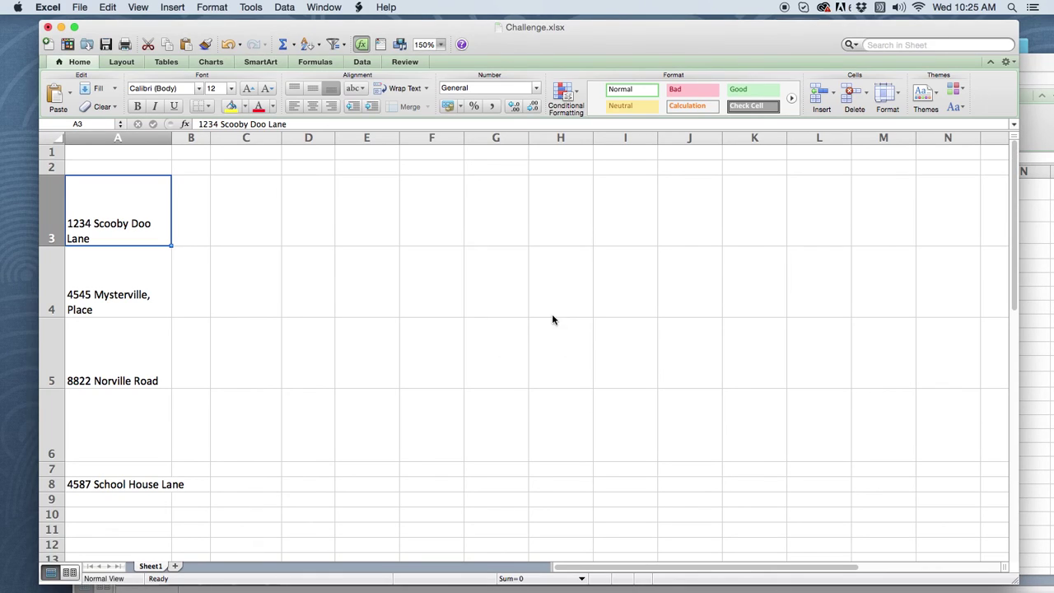
- Check the row height setting of row 3
{"action": "left_click", "coordinate": [899, 98]}
{"action": "left_click", "coordinate": [904, 110]}
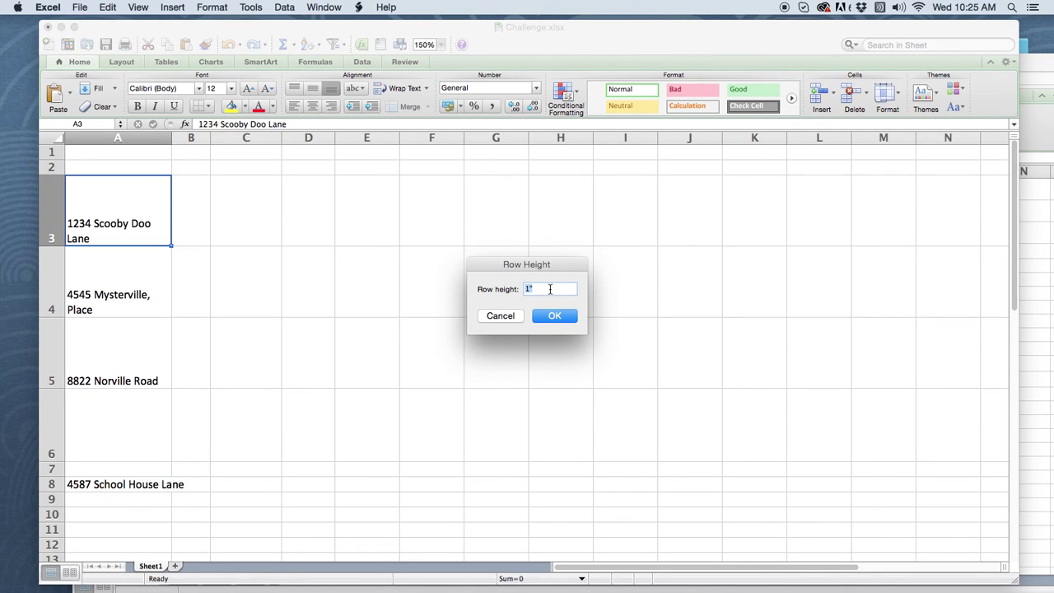
{"action": "left_click", "coordinate": [554, 317]}
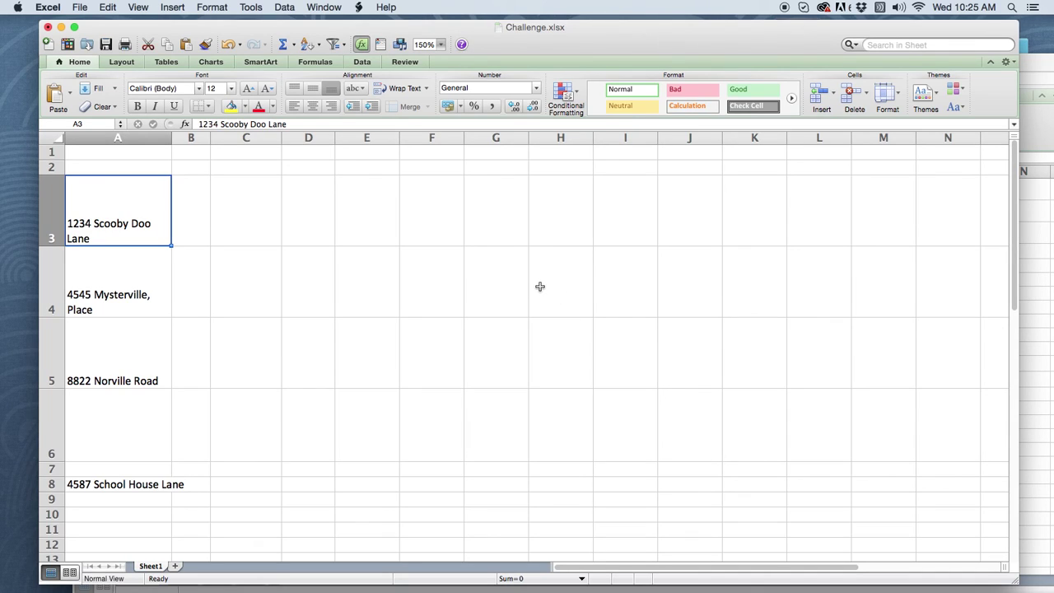
{"action": "right_click", "coordinate": [340, 567]}
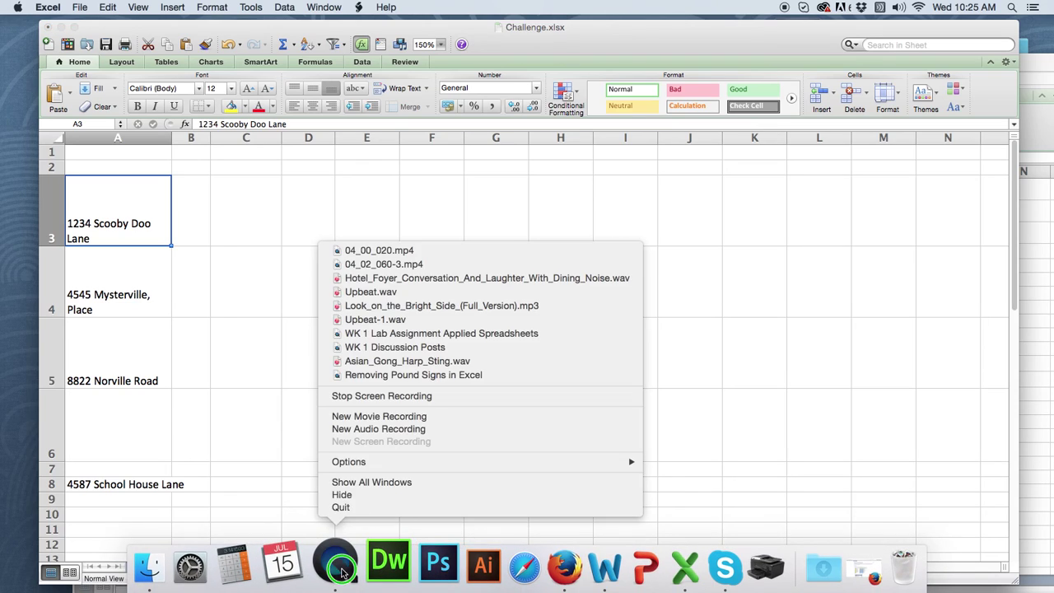